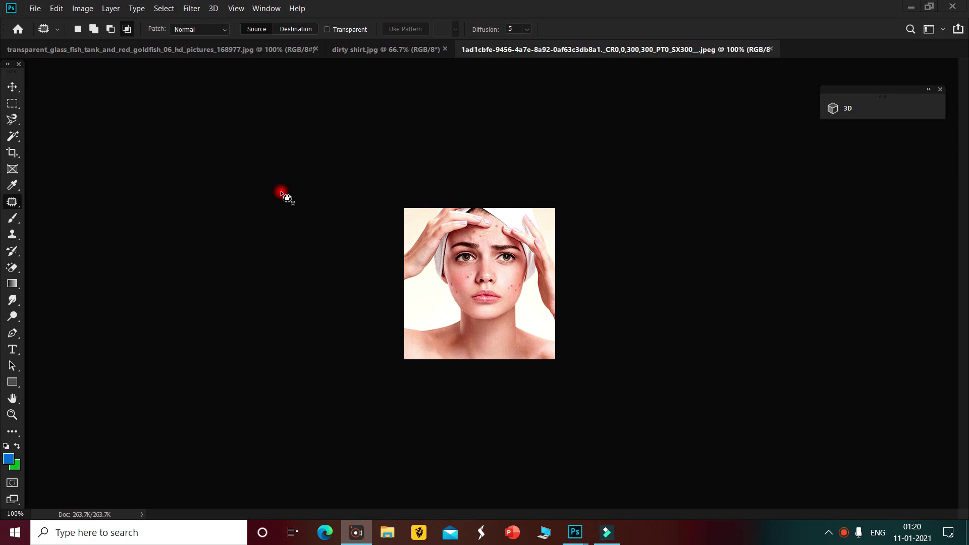
# - Switch to the Patch Tool in the healing tools group
pyautogui.press('c')
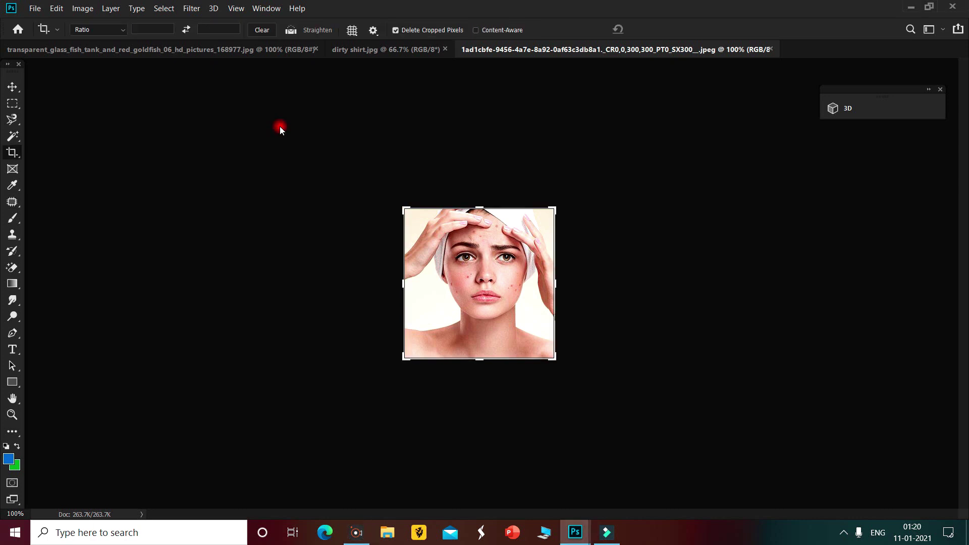
pyautogui.press('j')
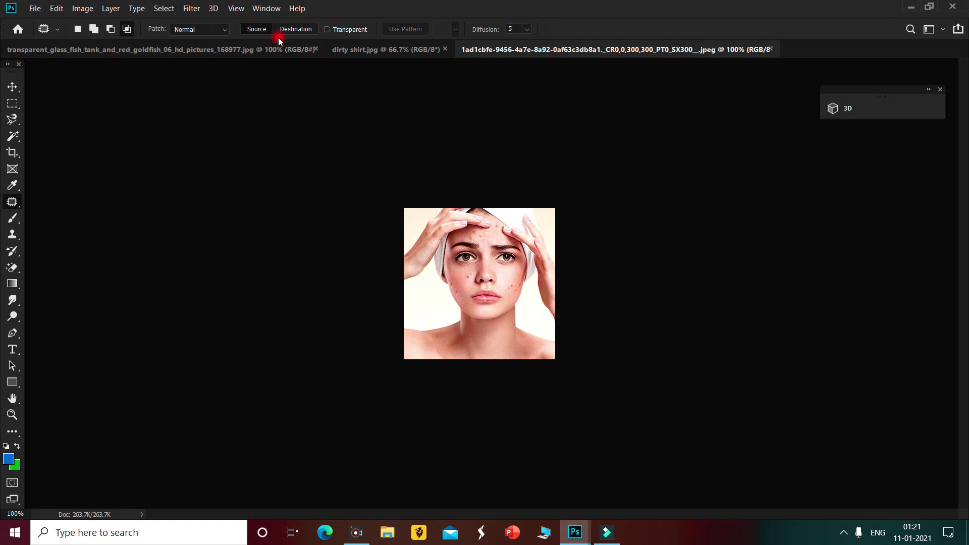
pyautogui.hotkey('shift', 'j')
pyautogui.hotkey('shift', 'j')
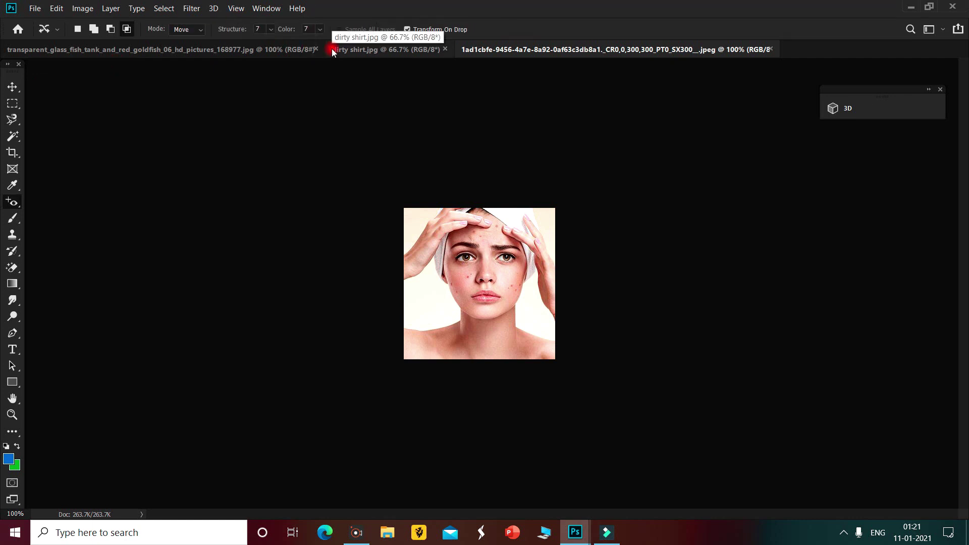
pyautogui.hotkey('shift', 'j')
pyautogui.hotkey('shift', 'j')
pyautogui.hotkey('shift', 'j')
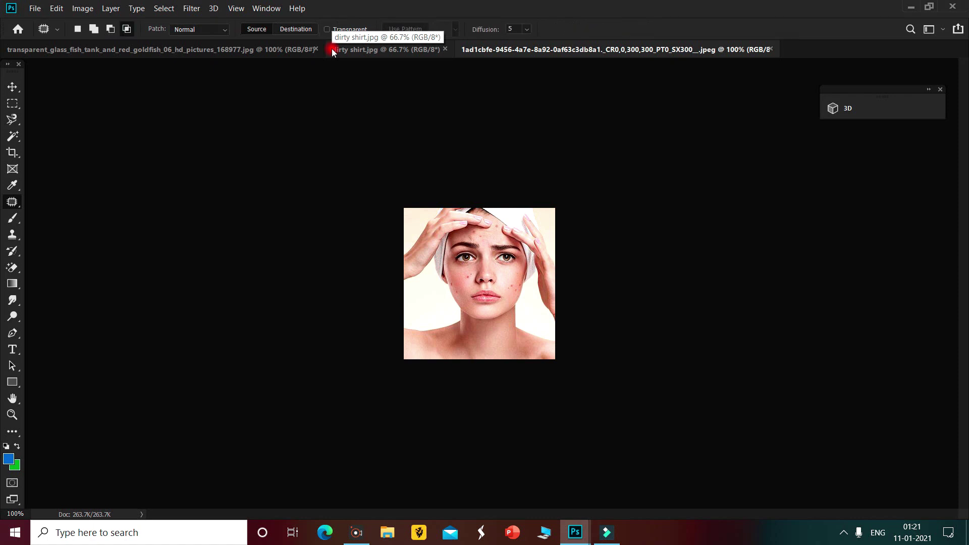
pyautogui.click(19, 204)
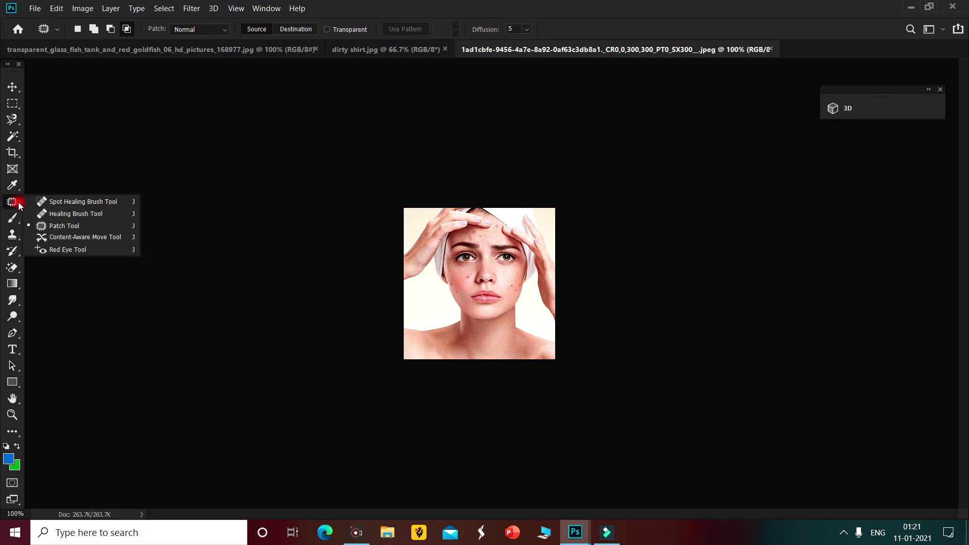
pyautogui.click(52, 227)
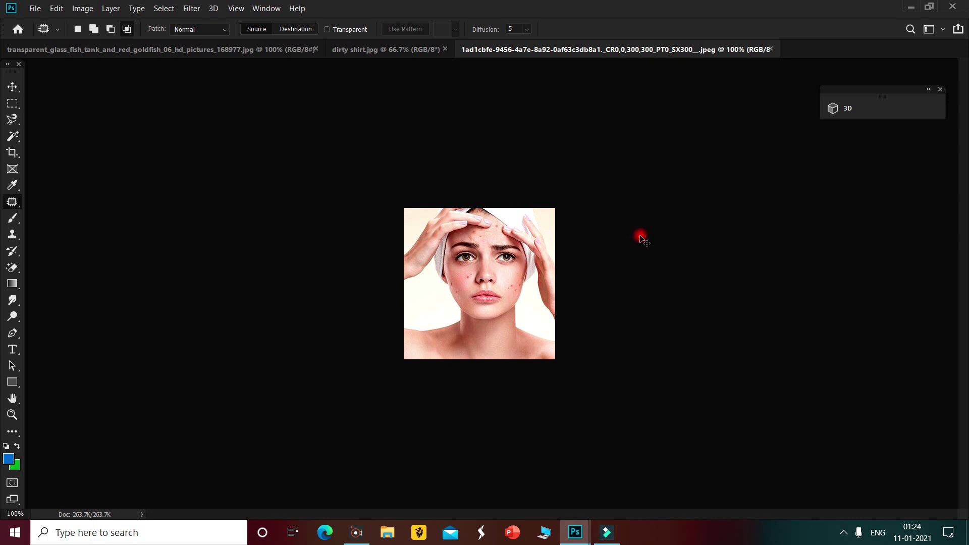
# - Patch the blemishes on the woman's forehead with clean skin sampled from her cheek beside the nose
pyautogui.hotkey('ctrl', '+')
pyautogui.hotkey('ctrl', '+')
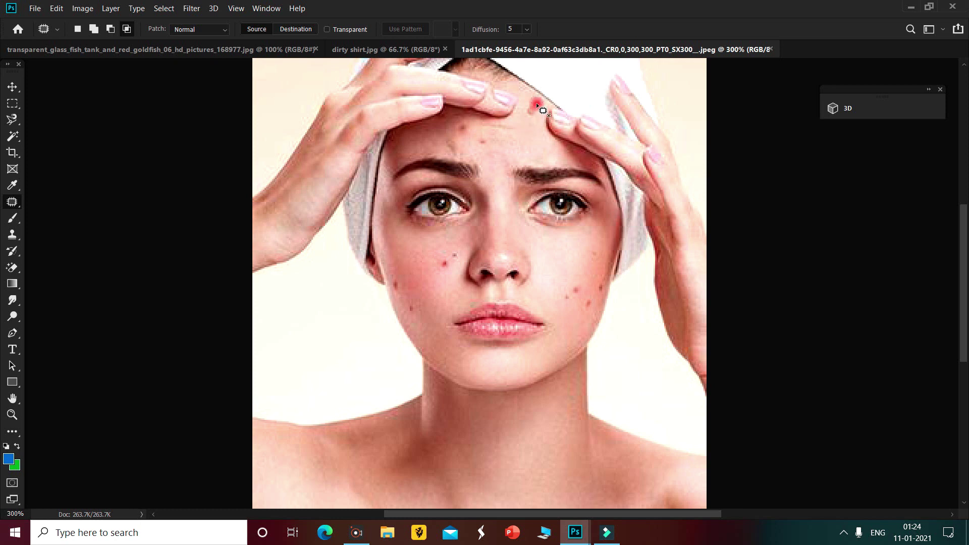
pyautogui.moveTo(534, 102)
pyautogui.mouseDown()
pyautogui.moveTo(529, 119)
pyautogui.moveTo(542, 114)
pyautogui.moveTo(535, 101)
pyautogui.mouseUp()
pyautogui.moveTo(537, 102); pyautogui.dragTo(536, 119)
pyautogui.moveTo(536, 115); pyautogui.dragTo(565, 261)
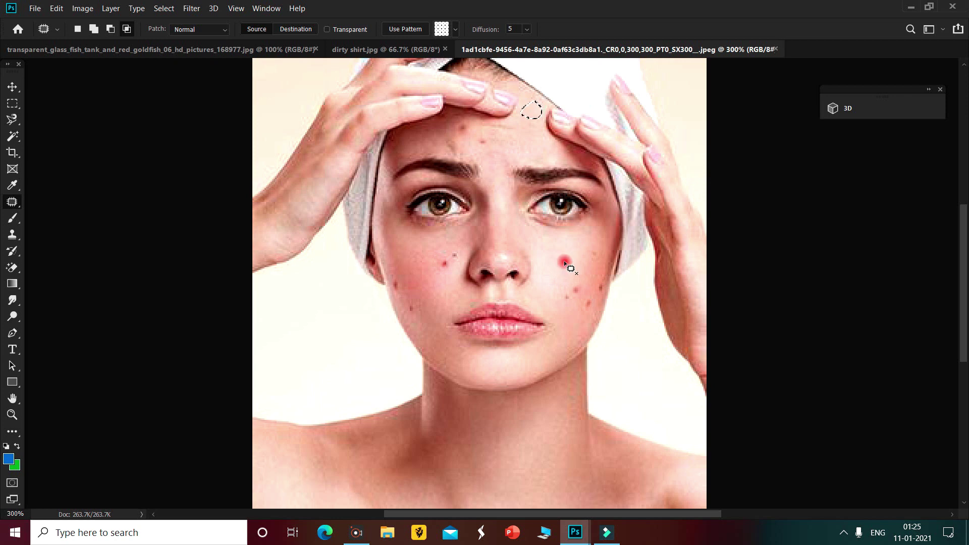
pyautogui.click(530, 164)
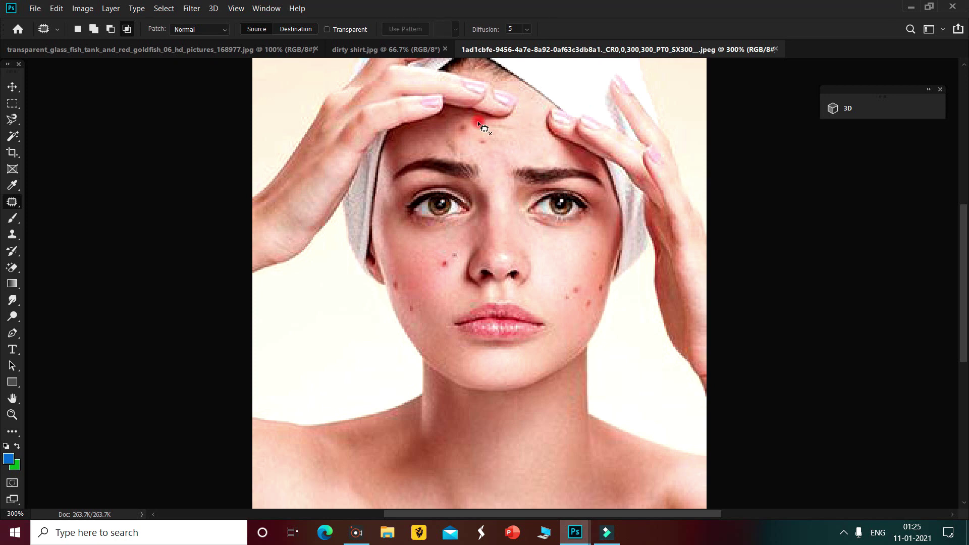
pyautogui.moveTo(480, 132)
pyautogui.mouseDown()
pyautogui.moveTo(450, 121)
pyautogui.moveTo(452, 140)
pyautogui.moveTo(485, 151)
pyautogui.moveTo(493, 144)
pyautogui.moveTo(478, 129)
pyautogui.moveTo(499, 139)
pyautogui.moveTo(480, 141)
pyautogui.moveTo(564, 216)
pyautogui.moveTo(569, 286)
pyautogui.moveTo(569, 257)
pyautogui.mouseUp()
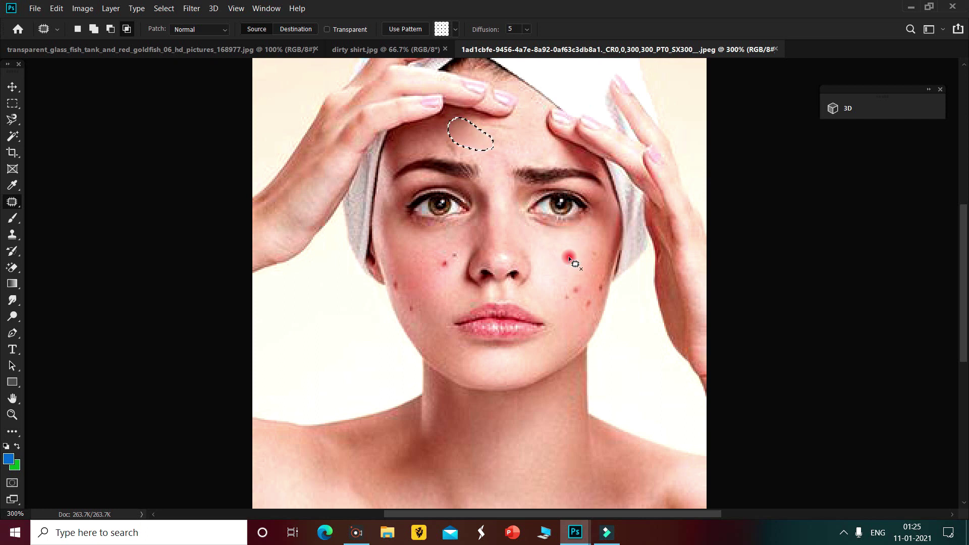
pyautogui.click(522, 150)
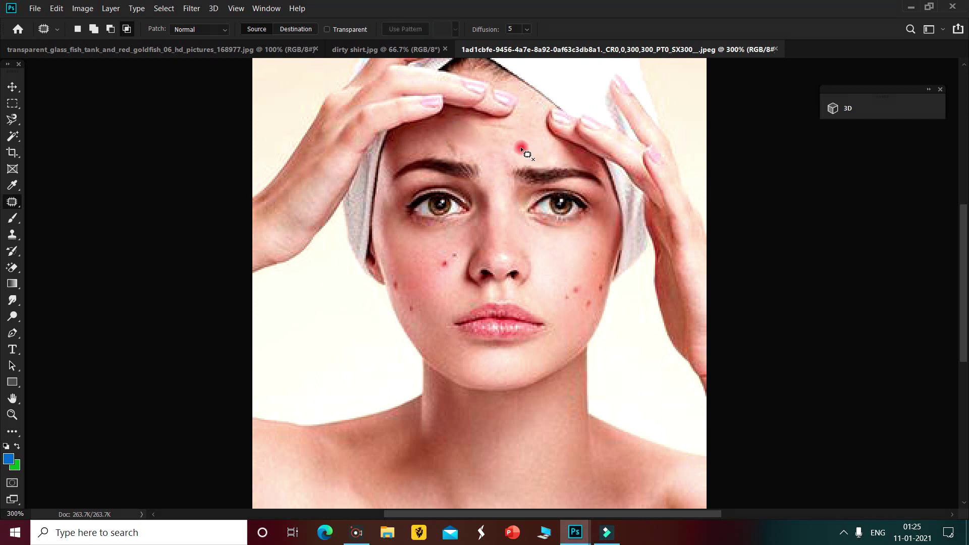
# - Patch the spots across the cheek on the image's left side with clean skin from the opposite cheek, and deselect
pyautogui.moveTo(467, 221)
pyautogui.mouseDown()
pyautogui.moveTo(402, 247)
pyautogui.moveTo(392, 266)
pyautogui.moveTo(395, 325)
pyautogui.moveTo(415, 329)
pyautogui.mouseUp()
pyautogui.click(411, 294)
pyautogui.moveTo(417, 233)
pyautogui.mouseDown()
pyautogui.moveTo(393, 295)
pyautogui.moveTo(401, 323)
pyautogui.moveTo(417, 329)
pyautogui.mouseUp()
pyautogui.click(416, 329)
pyautogui.moveTo(406, 256)
pyautogui.mouseDown()
pyautogui.moveTo(392, 283)
pyautogui.moveTo(405, 296)
pyautogui.moveTo(455, 270)
pyautogui.moveTo(462, 254)
pyautogui.moveTo(412, 264)
pyautogui.mouseUp()
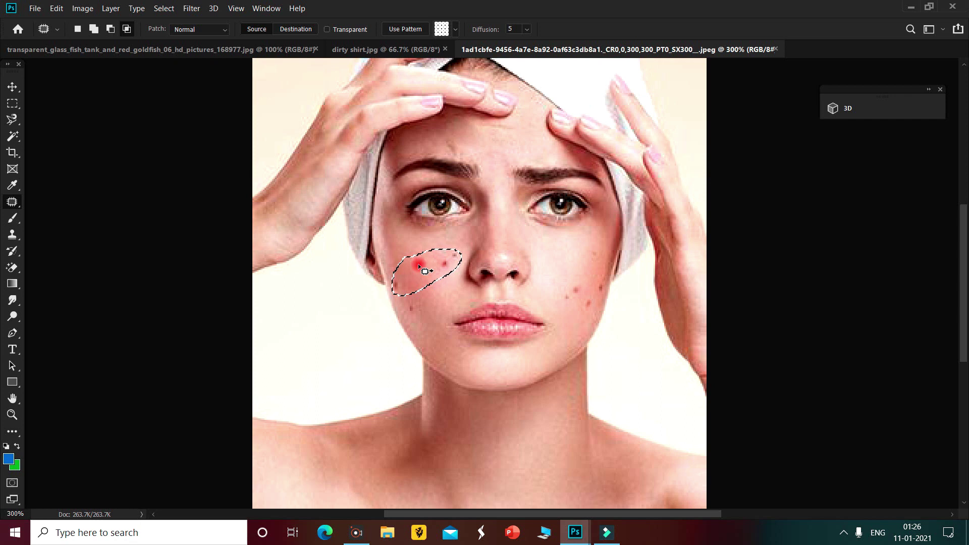
pyautogui.moveTo(420, 266); pyautogui.dragTo(568, 244)
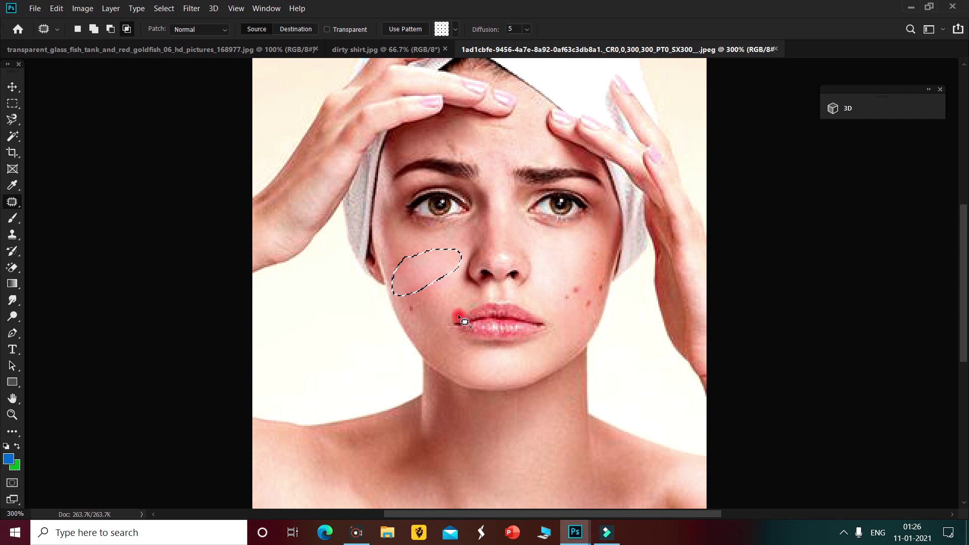
pyautogui.hotkey('ctrl', 'd')
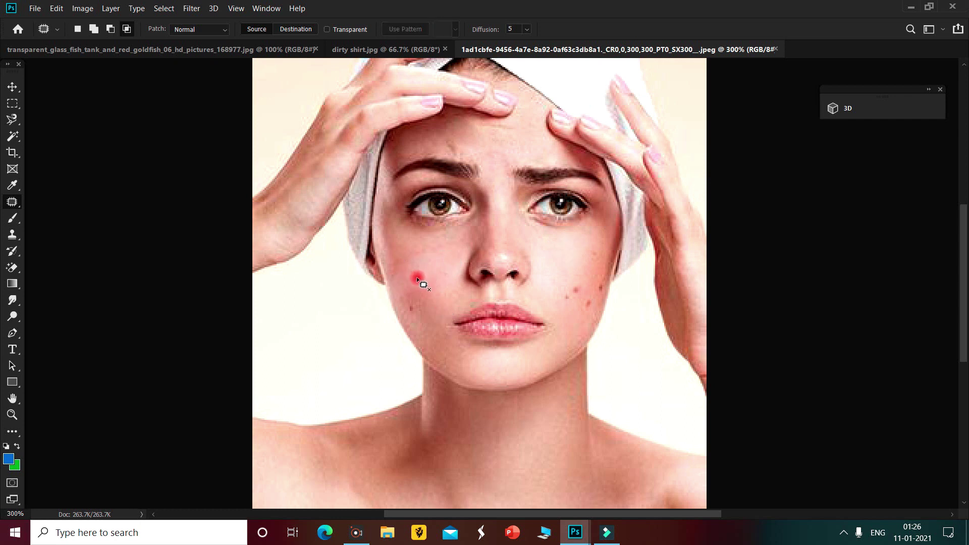
# - Patch the remaining spot low on the same cheek, level with the mouth, with the clean skin nearby
pyautogui.moveTo(407, 304)
pyautogui.mouseDown()
pyautogui.moveTo(411, 320)
pyautogui.moveTo(429, 295)
pyautogui.moveTo(415, 280)
pyautogui.mouseUp()
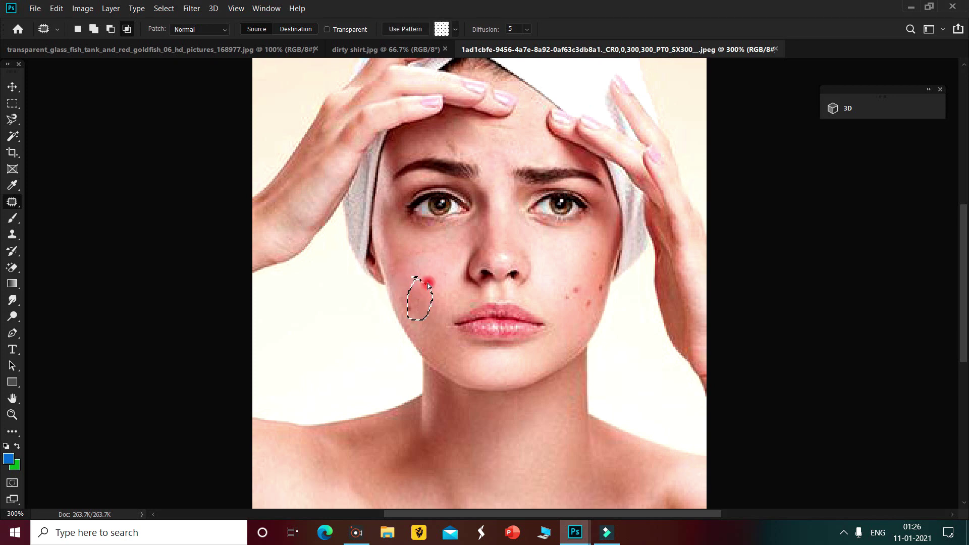
pyautogui.moveTo(561, 273)
pyautogui.mouseDown()
pyautogui.moveTo(551, 296)
pyautogui.moveTo(573, 317)
pyautogui.moveTo(600, 309)
pyautogui.moveTo(595, 270)
pyautogui.moveTo(557, 275)
pyautogui.mouseUp()
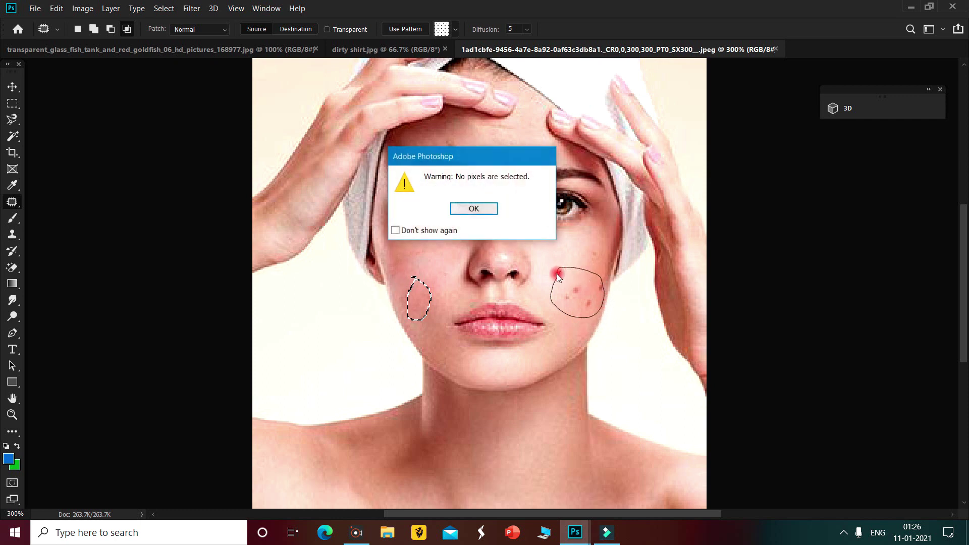
pyautogui.click(481, 210)
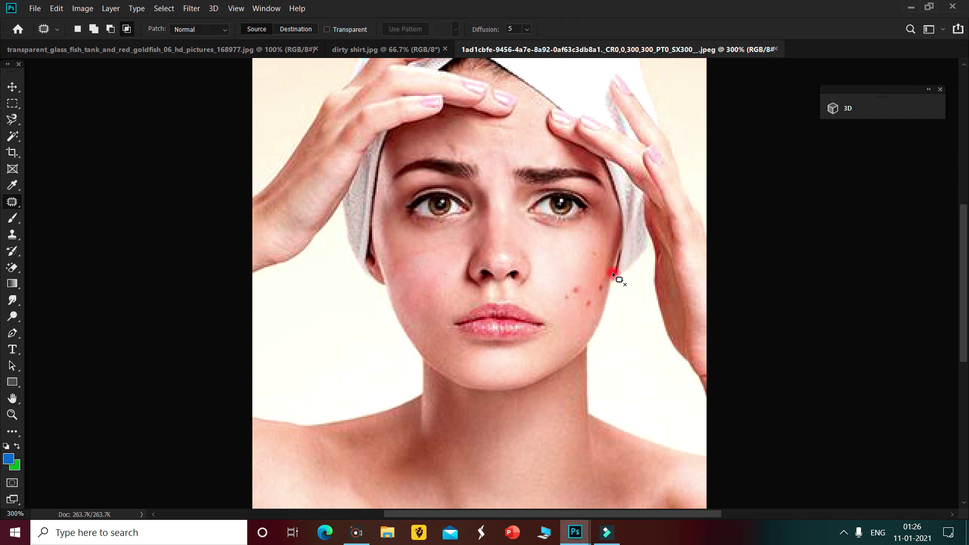
# - Patch the main cluster of spots on the opposite cheek with clean skin from beside the nose, and deselect
pyautogui.moveTo(585, 269)
pyautogui.mouseDown()
pyautogui.moveTo(572, 307)
pyautogui.moveTo(584, 311)
pyautogui.moveTo(598, 303)
pyautogui.moveTo(605, 278)
pyautogui.moveTo(589, 266)
pyautogui.moveTo(579, 269)
pyautogui.moveTo(583, 281)
pyautogui.moveTo(550, 253)
pyautogui.mouseUp()
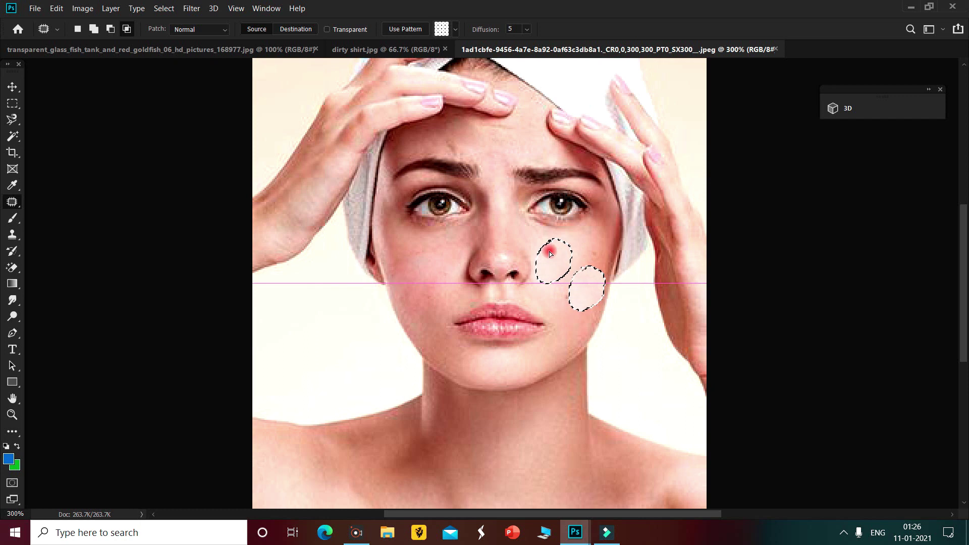
pyautogui.moveTo(551, 253); pyautogui.dragTo(550, 253)
pyautogui.moveTo(550, 253); pyautogui.dragTo(550, 254)
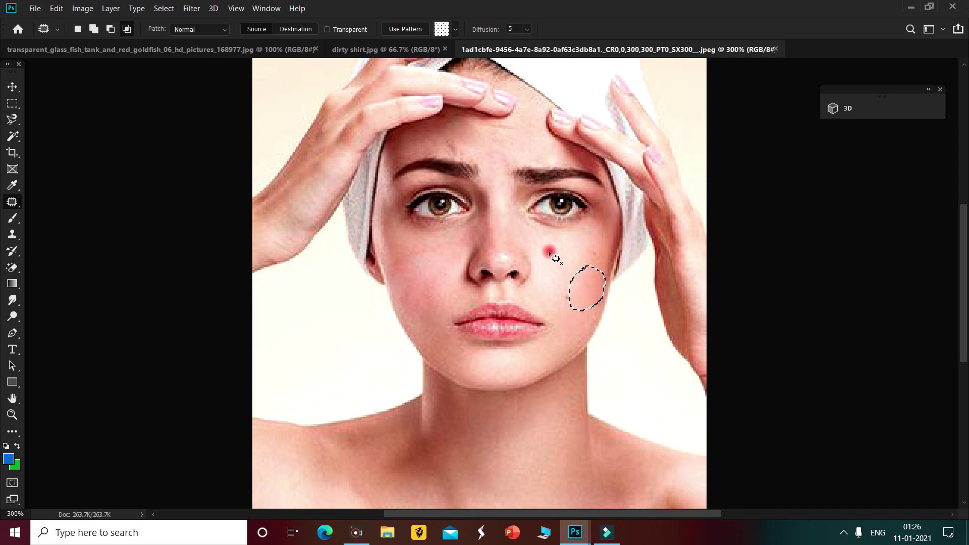
pyautogui.hotkey('ctrl', 'd')
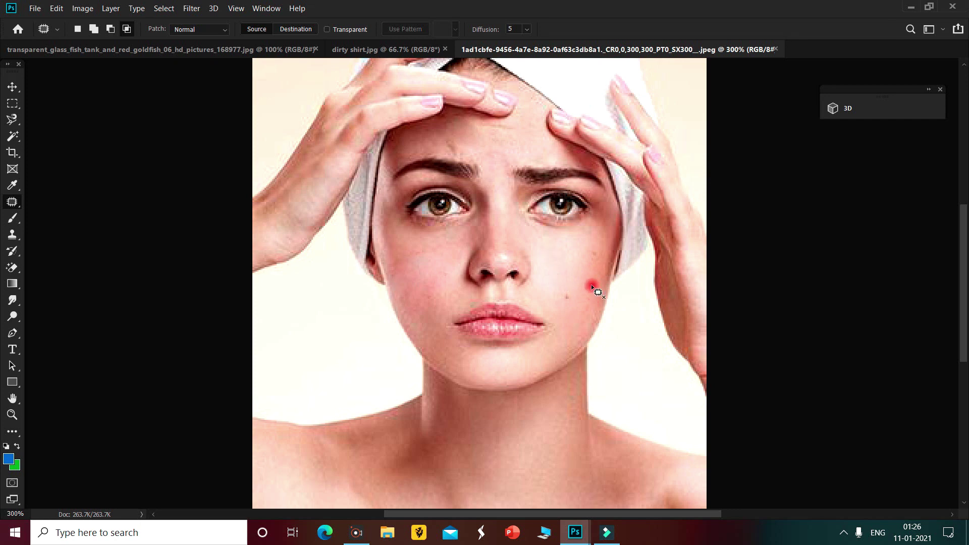
# - Patch the leftover spots on that cheek, one near the mouth corner and the others below the eye
pyautogui.moveTo(579, 289)
pyautogui.mouseDown()
pyautogui.moveTo(560, 306)
pyautogui.moveTo(573, 307)
pyautogui.moveTo(596, 250)
pyautogui.moveTo(585, 248)
pyautogui.moveTo(593, 272)
pyautogui.moveTo(599, 247)
pyautogui.mouseUp()
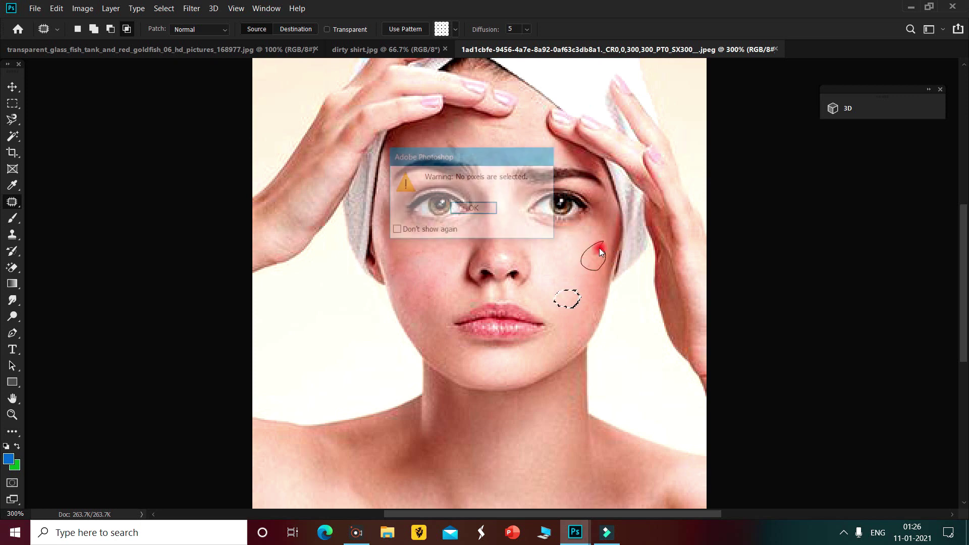
pyautogui.click(482, 209)
pyautogui.moveTo(590, 243)
pyautogui.mouseDown()
pyautogui.moveTo(594, 251)
pyautogui.moveTo(568, 246)
pyautogui.moveTo(566, 292)
pyautogui.mouseUp()
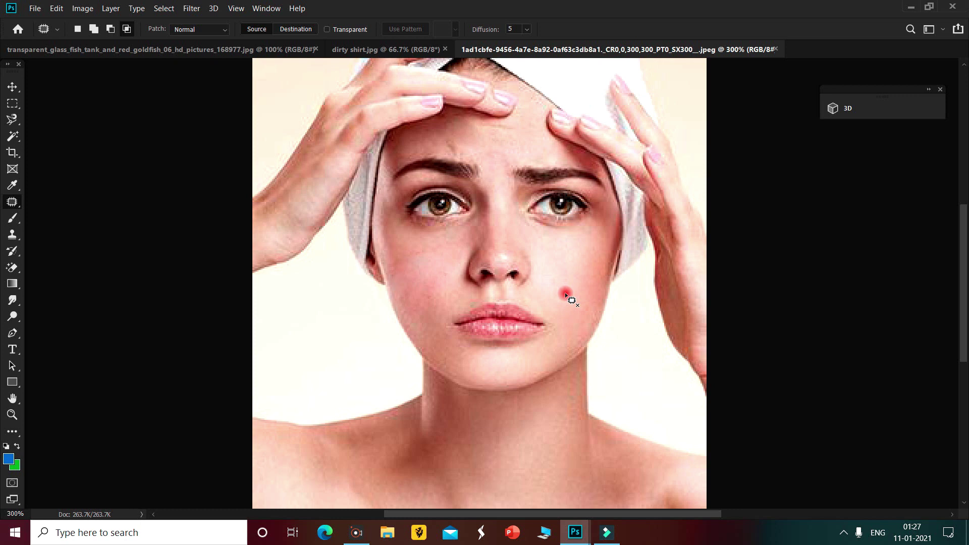
# - In dirty shirt.jpg, patch the large brown stain on the chest with clean fabric from lower on the shirt
pyautogui.click(378, 50)
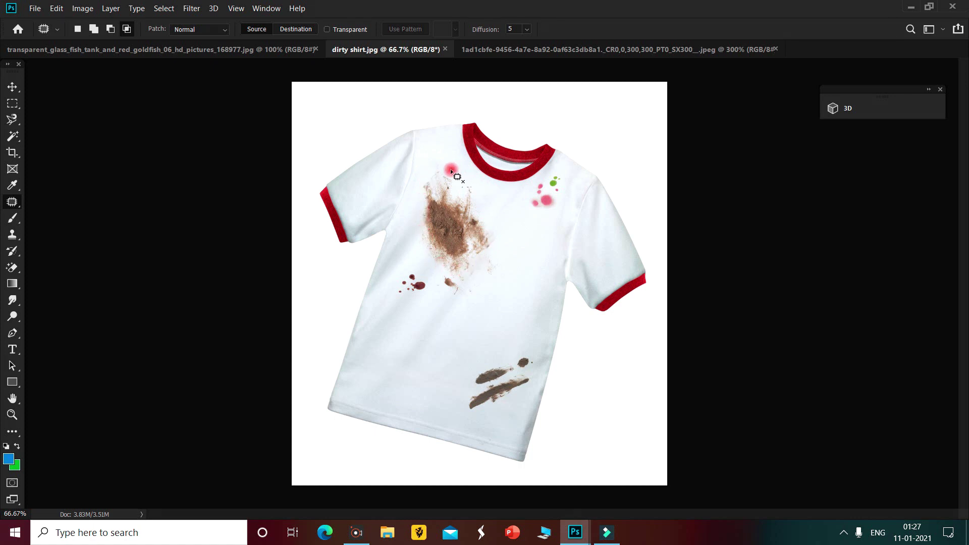
pyautogui.moveTo(448, 172)
pyautogui.mouseDown()
pyautogui.moveTo(421, 185)
pyautogui.moveTo(424, 250)
pyautogui.moveTo(435, 288)
pyautogui.moveTo(465, 296)
pyautogui.moveTo(501, 266)
pyautogui.moveTo(509, 228)
pyautogui.moveTo(443, 172)
pyautogui.mouseUp()
pyautogui.moveTo(460, 257); pyautogui.dragTo(410, 367)
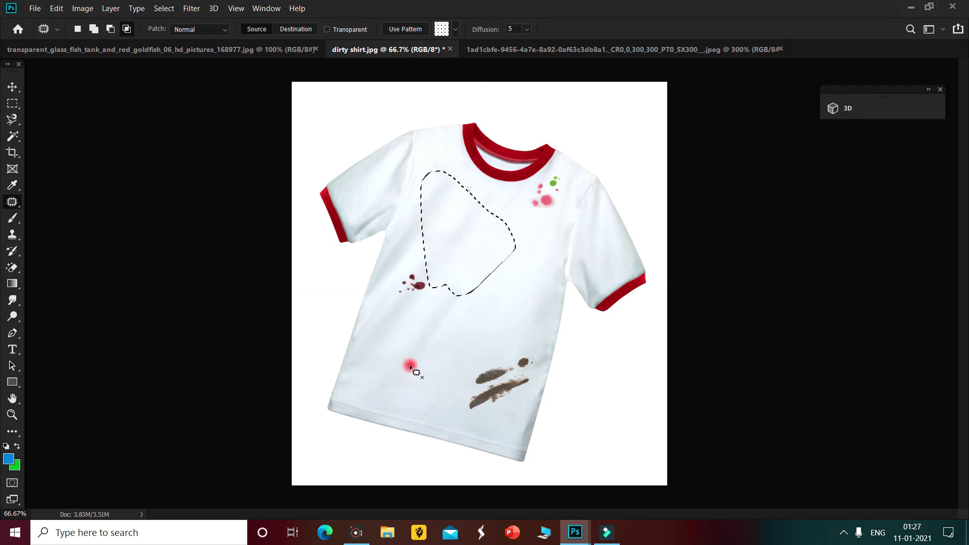
# - Patch the small dark red spots and the pink and green spots near the collar with clean white fabric
pyautogui.moveTo(409, 264)
pyautogui.mouseDown()
pyautogui.moveTo(394, 290)
pyautogui.moveTo(407, 305)
pyautogui.moveTo(443, 278)
pyautogui.moveTo(435, 265)
pyautogui.moveTo(406, 264)
pyautogui.moveTo(393, 289)
pyautogui.moveTo(418, 304)
pyautogui.moveTo(450, 287)
pyautogui.moveTo(451, 259)
pyautogui.moveTo(406, 265)
pyautogui.moveTo(400, 292)
pyautogui.moveTo(416, 301)
pyautogui.moveTo(401, 257)
pyautogui.moveTo(392, 284)
pyautogui.moveTo(400, 301)
pyautogui.moveTo(442, 292)
pyautogui.moveTo(420, 259)
pyautogui.moveTo(398, 261)
pyautogui.moveTo(447, 208)
pyautogui.mouseUp()
pyautogui.moveTo(559, 173)
pyautogui.mouseDown()
pyautogui.moveTo(533, 194)
pyautogui.moveTo(550, 210)
pyautogui.moveTo(577, 189)
pyautogui.moveTo(560, 169)
pyautogui.moveTo(546, 192)
pyautogui.moveTo(503, 209)
pyautogui.moveTo(563, 211)
pyautogui.moveTo(576, 186)
pyautogui.moveTo(559, 172)
pyautogui.moveTo(483, 213)
pyautogui.moveTo(519, 336)
pyautogui.moveTo(518, 349)
pyautogui.moveTo(481, 368)
pyautogui.moveTo(468, 416)
pyautogui.moveTo(475, 449)
pyautogui.moveTo(512, 443)
pyautogui.moveTo(544, 376)
pyautogui.moveTo(493, 356)
pyautogui.mouseUp()
pyautogui.click(498, 210)
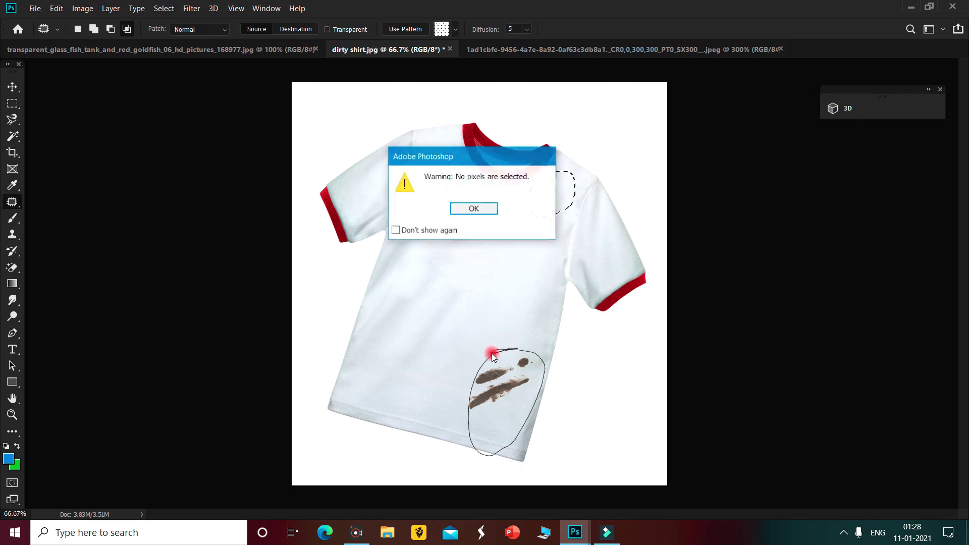
# - Patch the dark brown streaks near the shirt's hem with clean fabric, and clear the selection
pyautogui.click(475, 208)
pyautogui.moveTo(504, 342)
pyautogui.mouseDown()
pyautogui.moveTo(470, 390)
pyautogui.moveTo(473, 429)
pyautogui.moveTo(535, 387)
pyautogui.moveTo(534, 374)
pyautogui.moveTo(514, 344)
pyautogui.moveTo(501, 343)
pyautogui.moveTo(503, 365)
pyautogui.moveTo(448, 339)
pyautogui.moveTo(457, 412)
pyautogui.moveTo(497, 410)
pyautogui.moveTo(462, 377)
pyautogui.moveTo(459, 391)
pyautogui.moveTo(474, 405)
pyautogui.moveTo(485, 404)
pyautogui.moveTo(479, 381)
pyautogui.moveTo(452, 388)
pyautogui.moveTo(476, 418)
pyautogui.moveTo(497, 406)
pyautogui.moveTo(489, 394)
pyautogui.moveTo(481, 401)
pyautogui.moveTo(488, 319)
pyautogui.mouseUp()
pyautogui.click(456, 382)
pyautogui.click(470, 307)
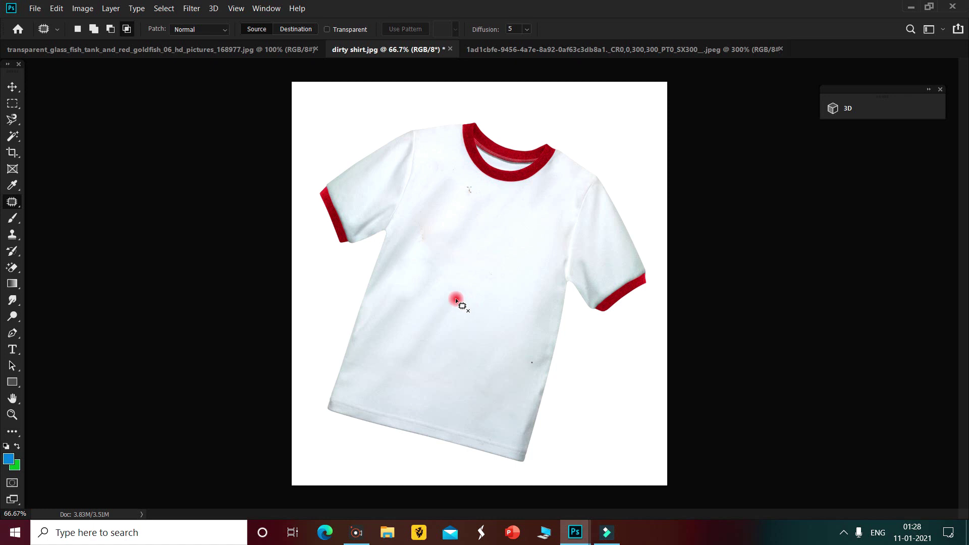
# - In the goldfish image, patch the empty middle of the bowl with the fish as source to duplicate it there
pyautogui.click(206, 50)
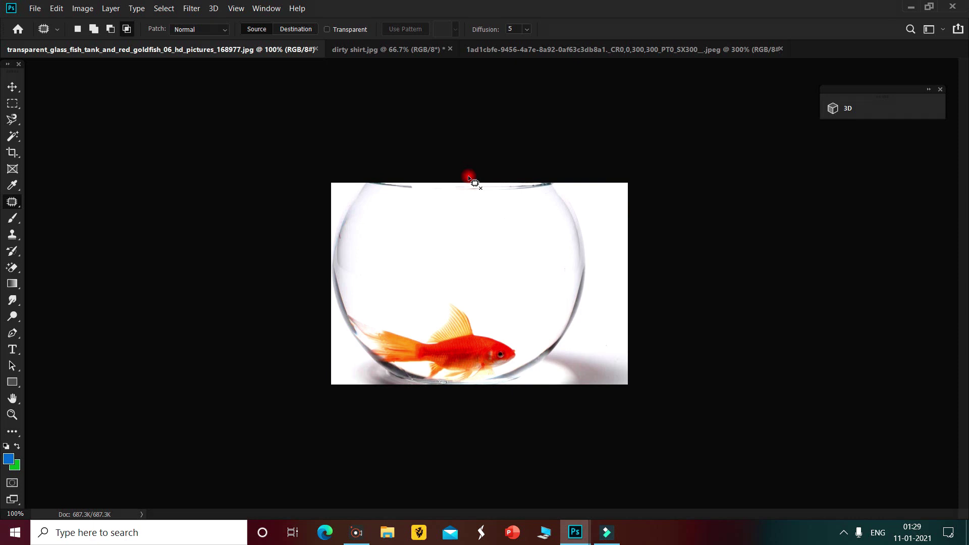
pyautogui.moveTo(454, 220)
pyautogui.mouseDown()
pyautogui.moveTo(385, 229)
pyautogui.moveTo(380, 261)
pyautogui.moveTo(446, 301)
pyautogui.moveTo(501, 302)
pyautogui.moveTo(532, 281)
pyautogui.moveTo(530, 246)
pyautogui.moveTo(444, 214)
pyautogui.moveTo(436, 299)
pyautogui.moveTo(409, 356)
pyautogui.moveTo(409, 381)
pyautogui.moveTo(431, 307)
pyautogui.mouseUp()
pyautogui.click(537, 224)
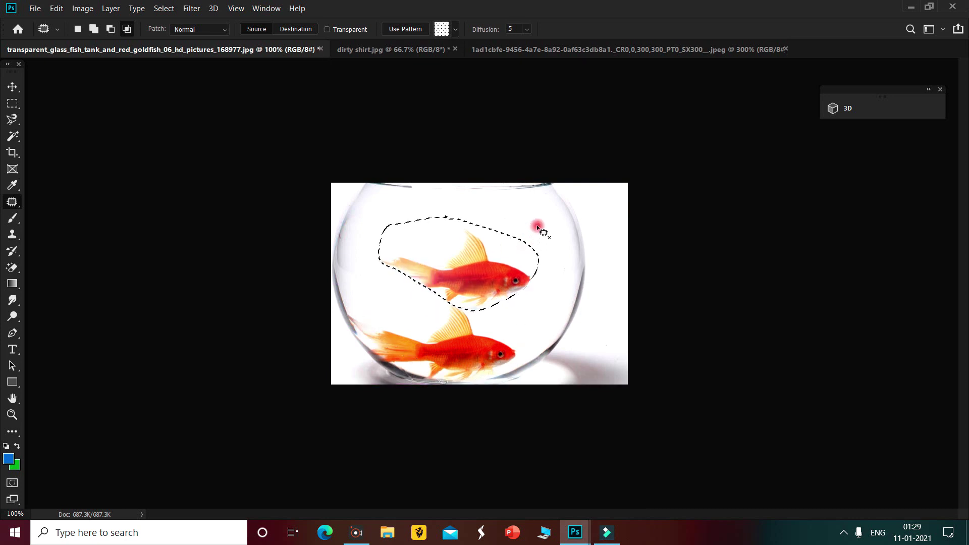